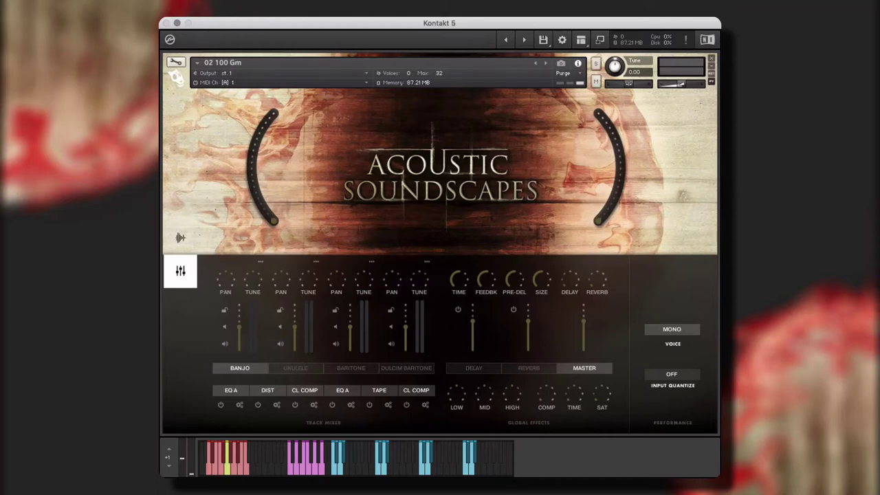
Browse the UKULELE, BARITONE, DULCIM BARITONE, delay and reverb pages, then shift and reset the sample start
click(188, 234)
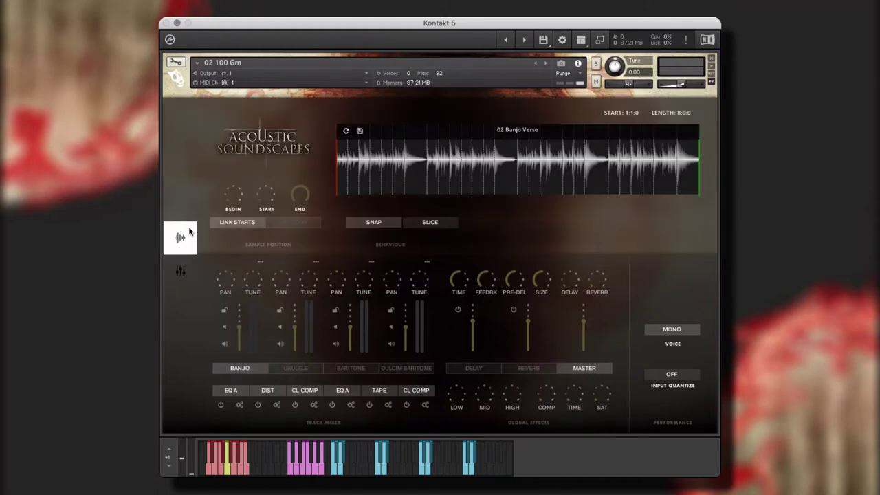
click(296, 368)
click(351, 368)
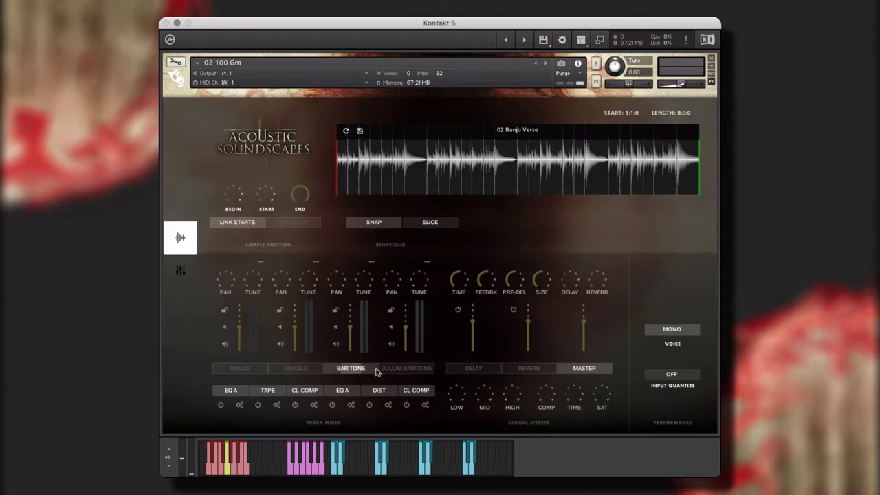
click(409, 368)
click(468, 369)
click(528, 369)
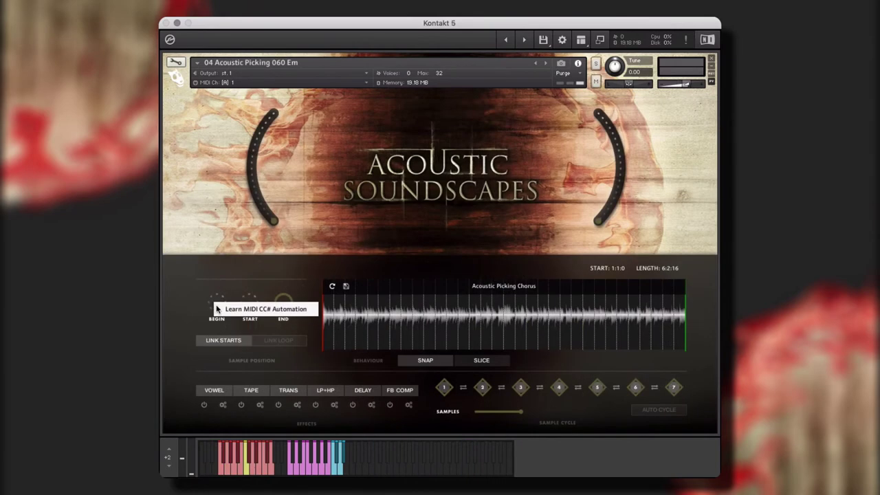
click(217, 309)
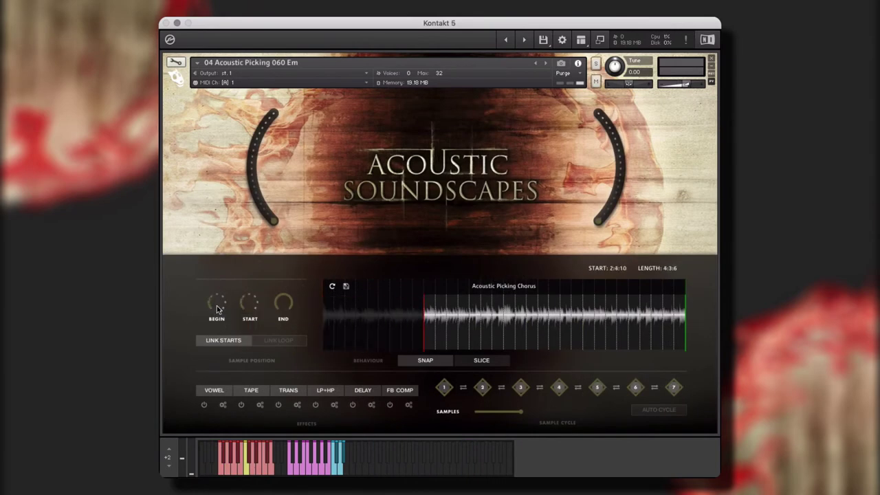
drag(217, 309, 220, 347)
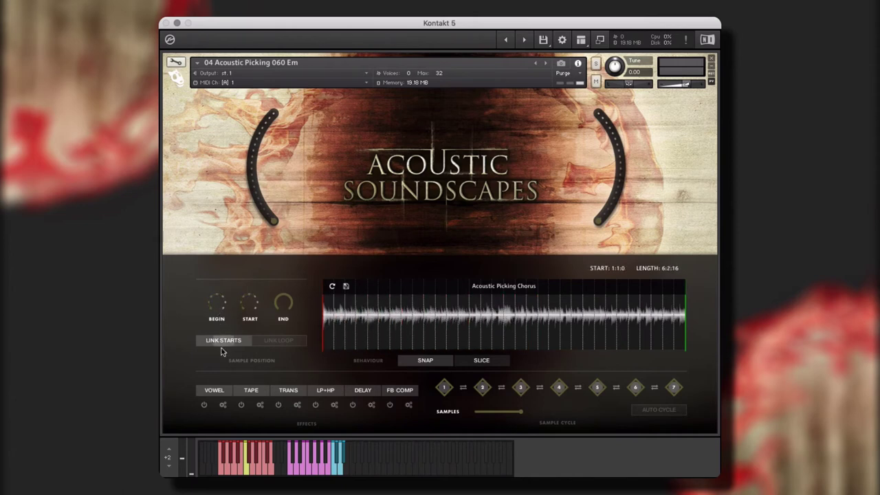
Replace the VOWEL effect with CHORUS and FB COMP with LIMITER
click(211, 389)
click(214, 450)
click(399, 392)
click(399, 443)
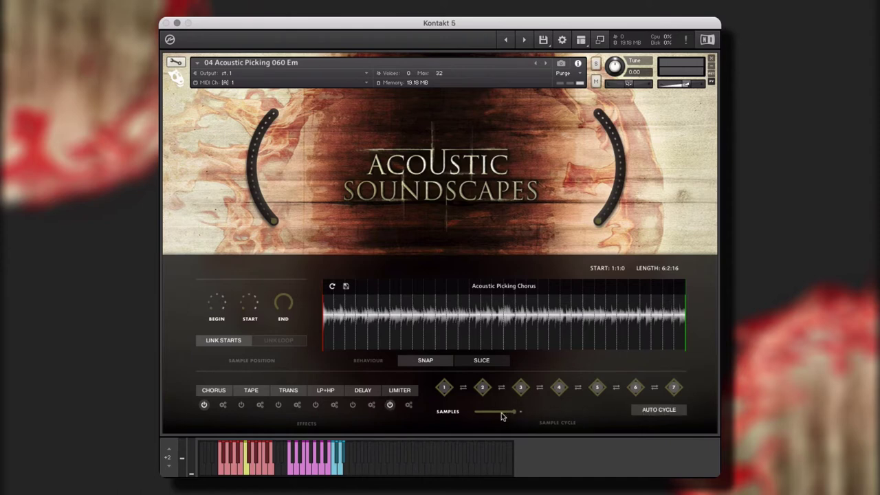
Draw pan offsets on slices 2 and 3, then give slice attack Ramp Up, then Comb
mouse_move(317, 301)
mouse_down()
mouse_move(373, 324)
mouse_move(466, 334)
mouse_up()
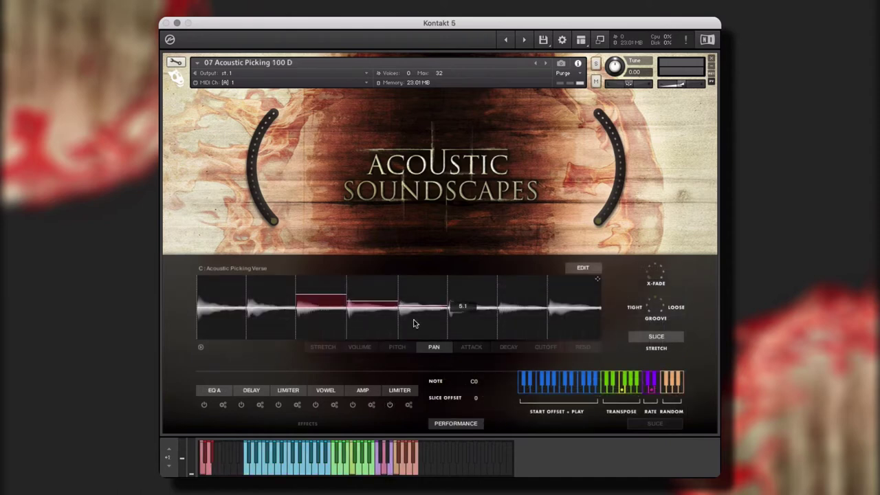
click(471, 347)
click(580, 268)
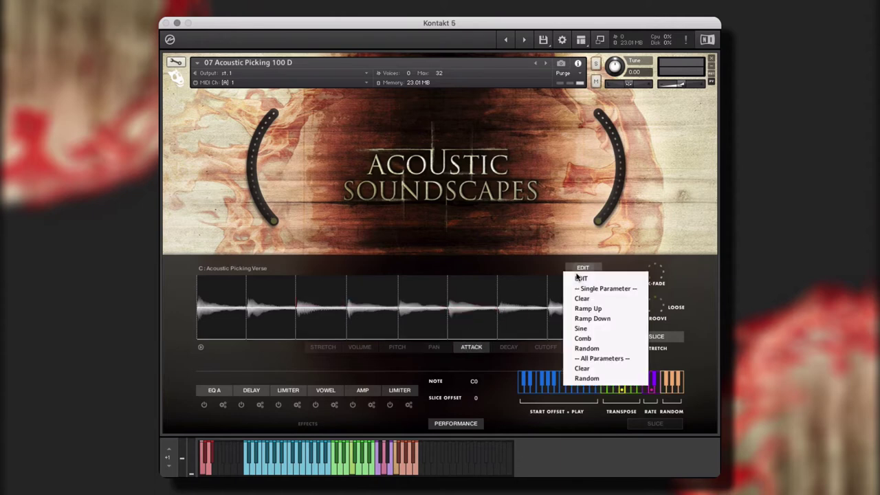
click(586, 309)
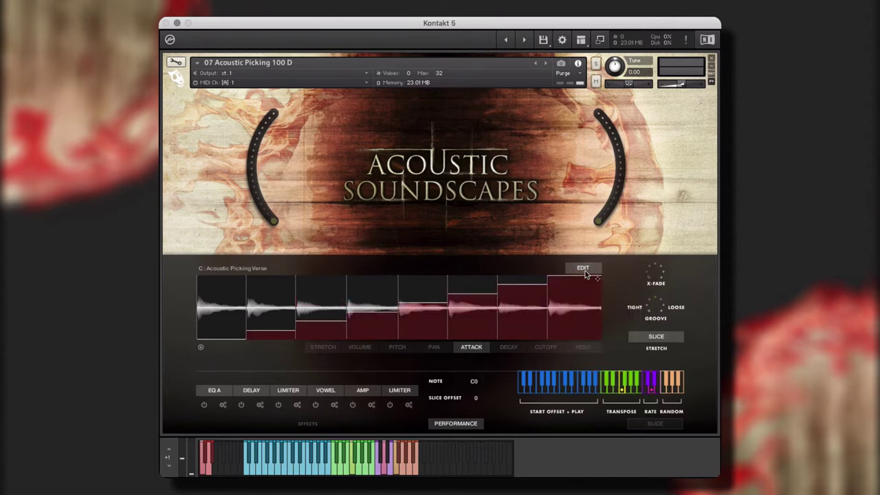
click(582, 268)
click(585, 339)
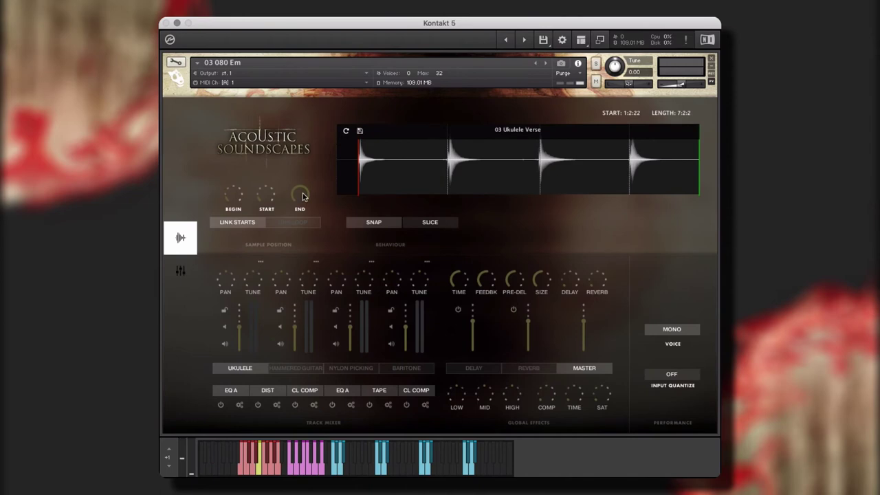
Pull in the ukulele loop end and save the edit to Slot 3
drag(303, 197, 300, 209)
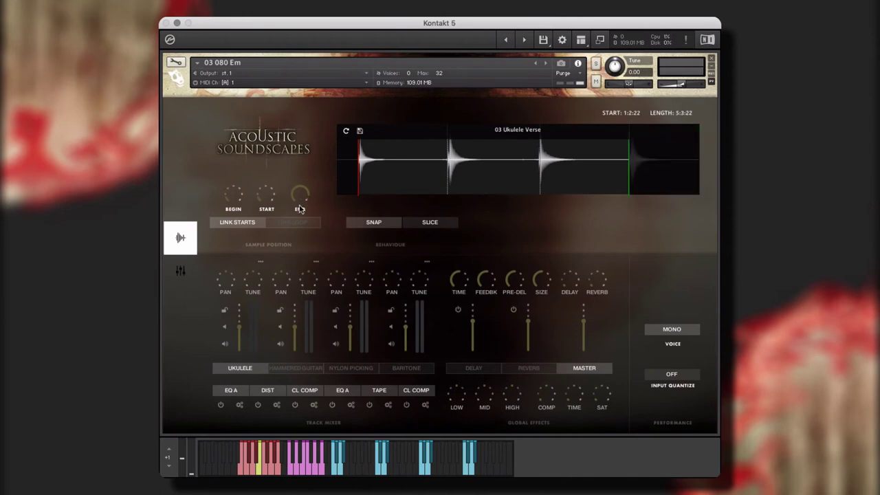
click(360, 132)
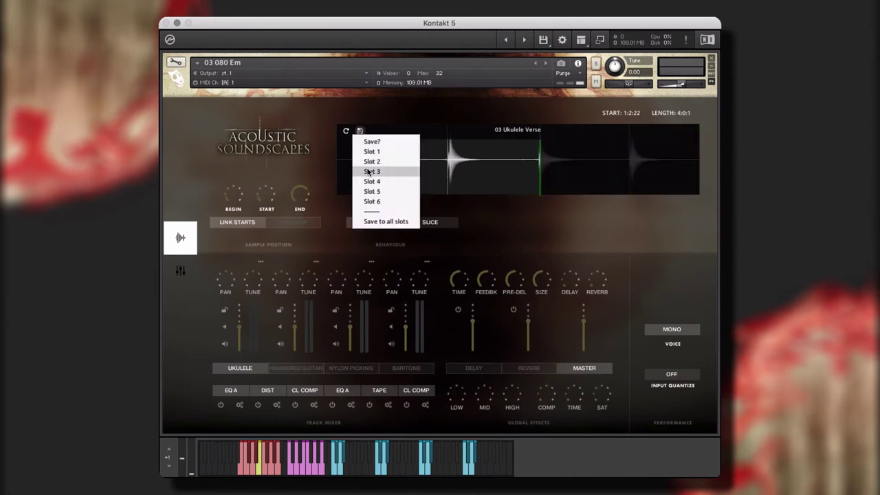
click(366, 173)
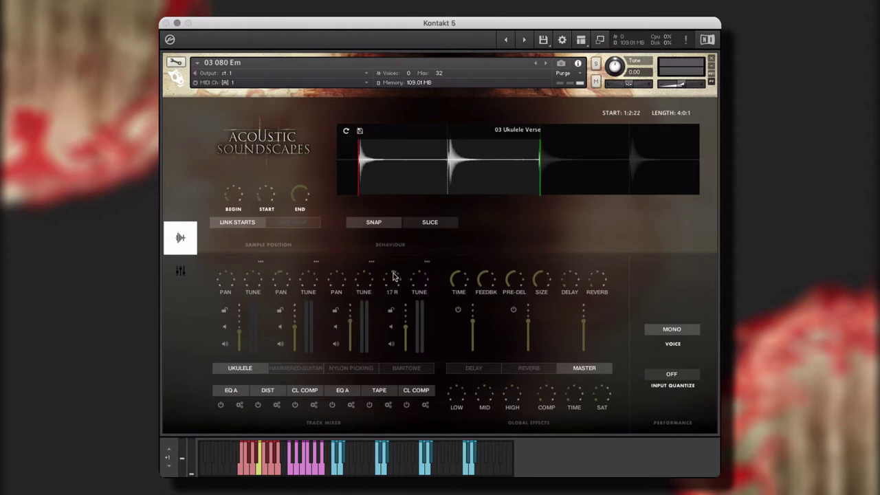
Swap DIST for TAPE and the second EQ A for PHASER, and raise the right macro arc
click(270, 390)
click(265, 408)
click(342, 390)
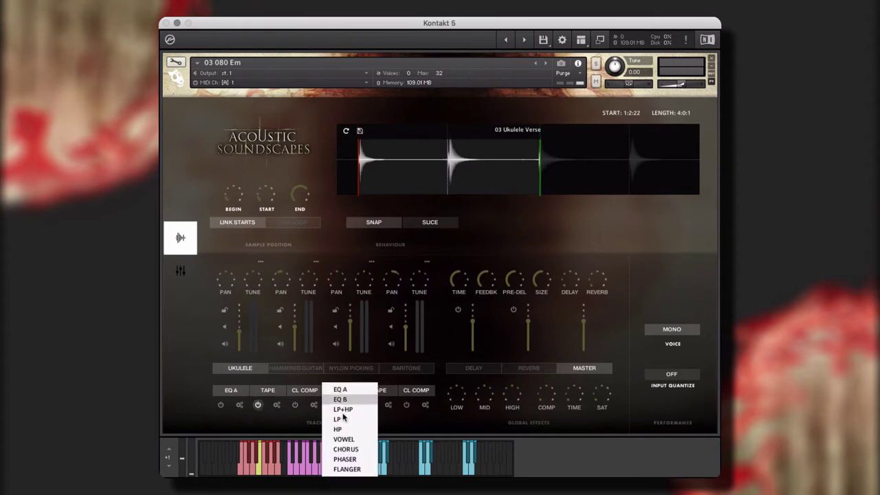
click(344, 460)
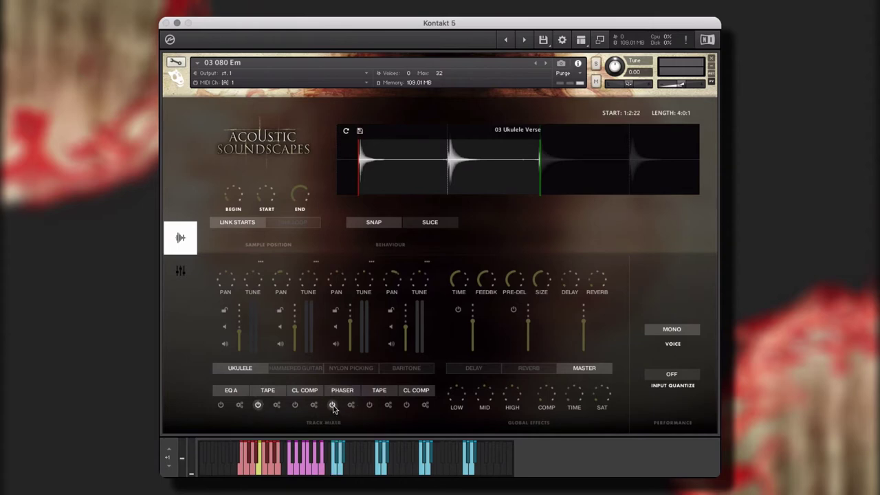
click(180, 270)
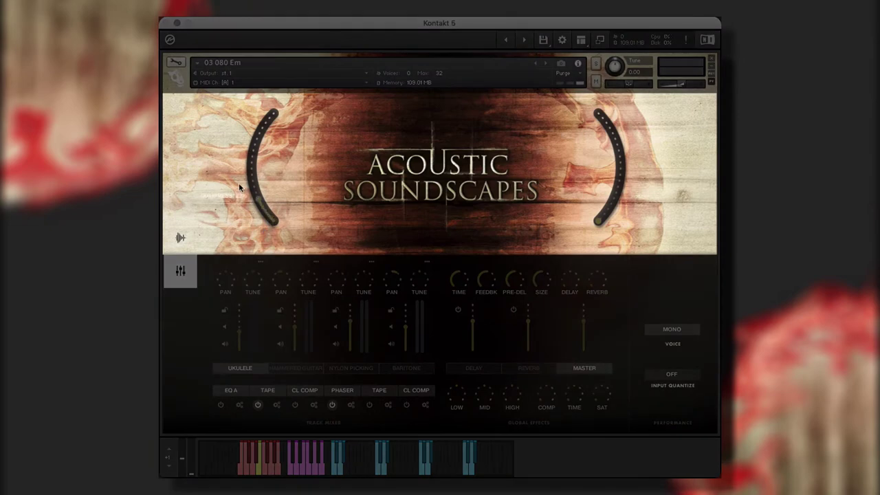
drag(594, 223, 624, 179)
Set slicing to 1/8, enable LINK LOOP and move the loop start to 1:4:0
click(180, 238)
click(430, 222)
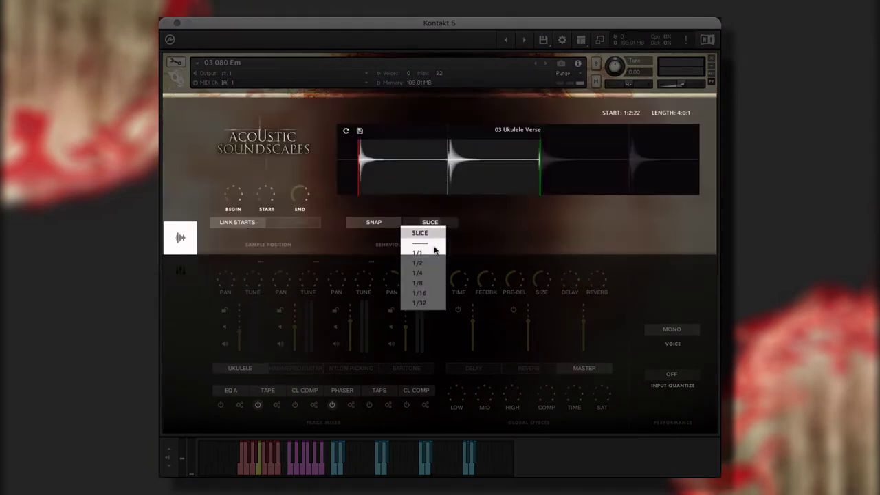
click(417, 282)
click(286, 223)
drag(255, 198, 268, 185)
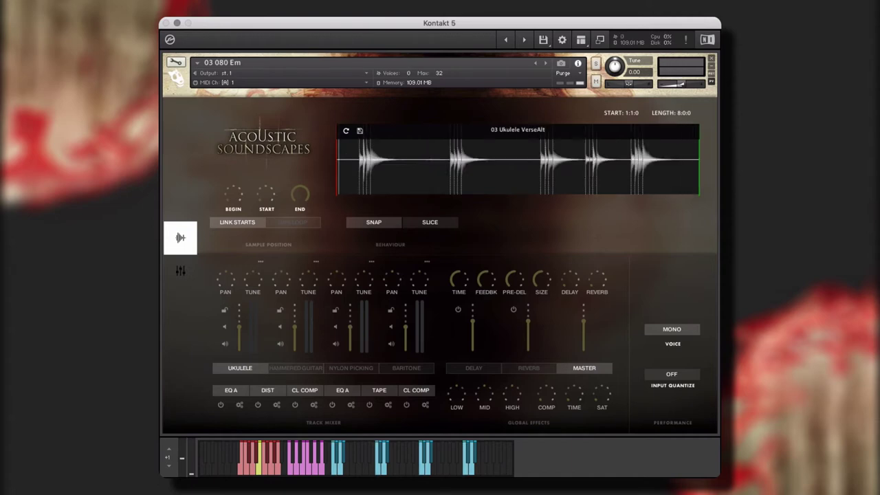
Set slicing to 1/1 and adjust the Baritone Outro loop end until LENGTH reads 8:0:0
click(421, 222)
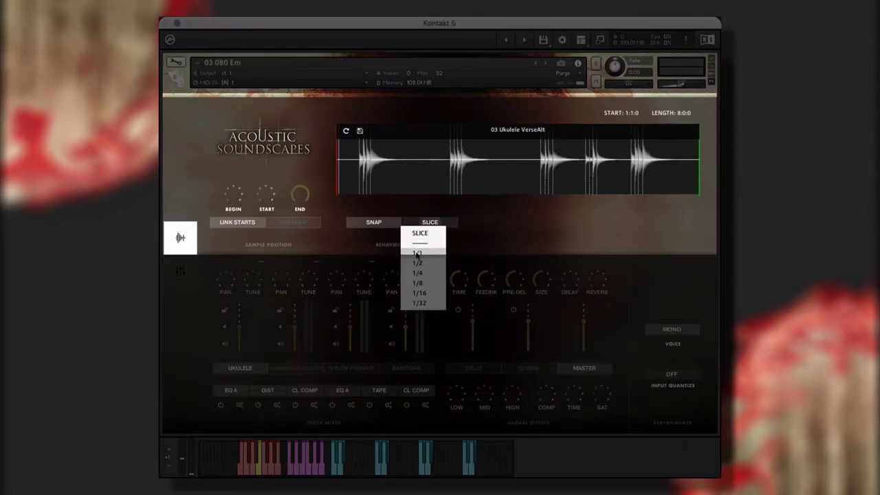
click(417, 247)
drag(300, 194, 295, 233)
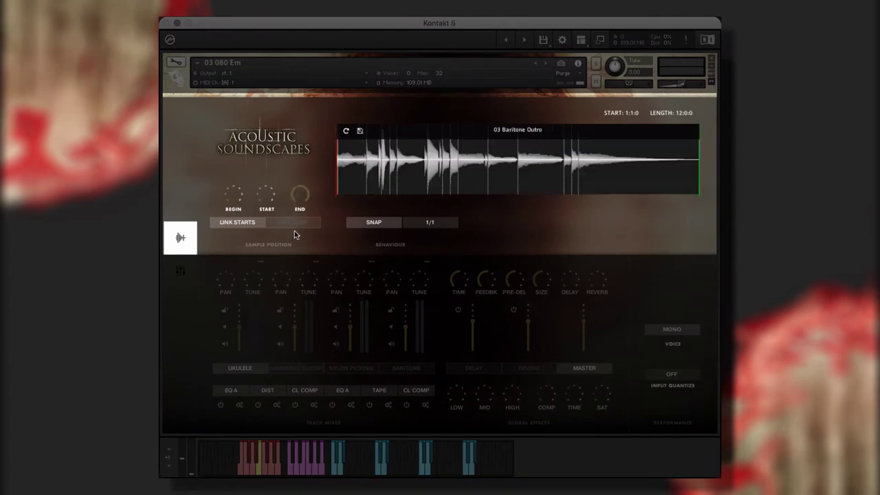
drag(300, 198, 297, 216)
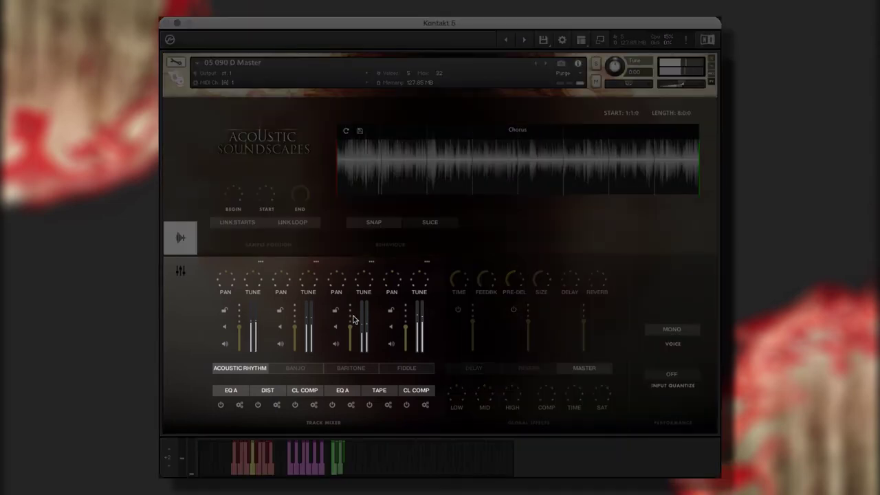
Put an enabled DIST in the Baritone's second effect slot with OUTPUT at -3.0 dB
click(342, 369)
click(268, 390)
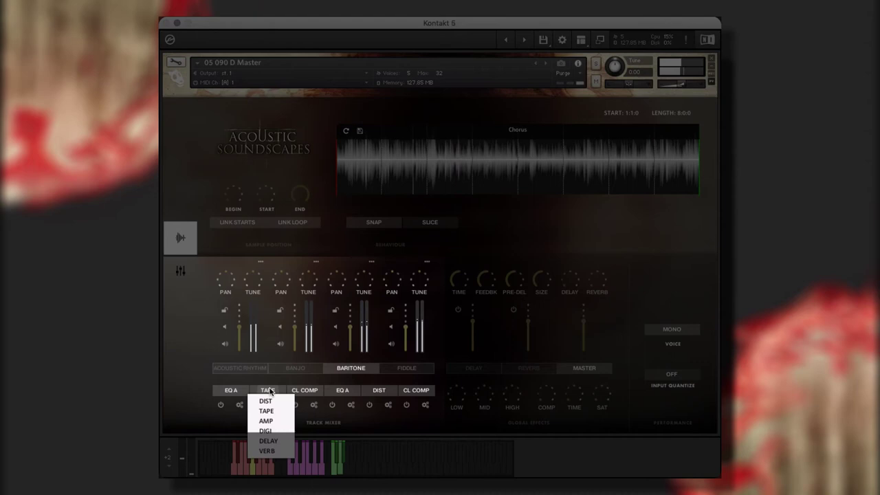
click(256, 400)
click(258, 405)
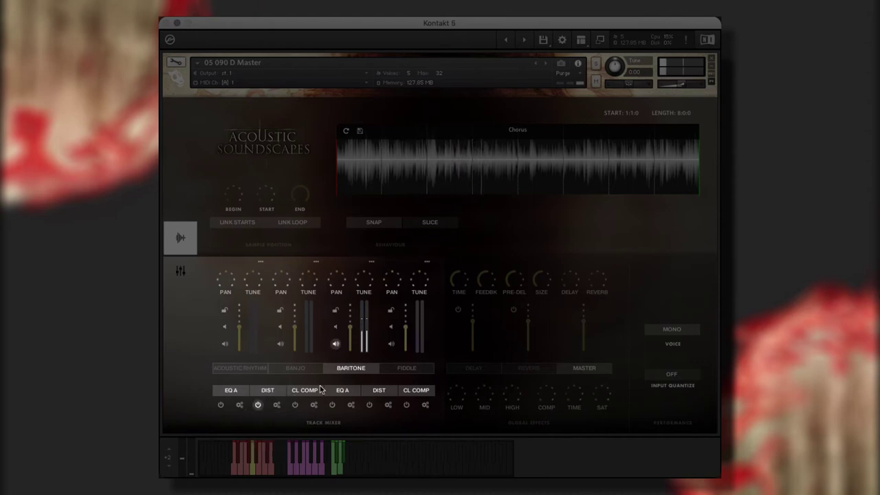
click(277, 405)
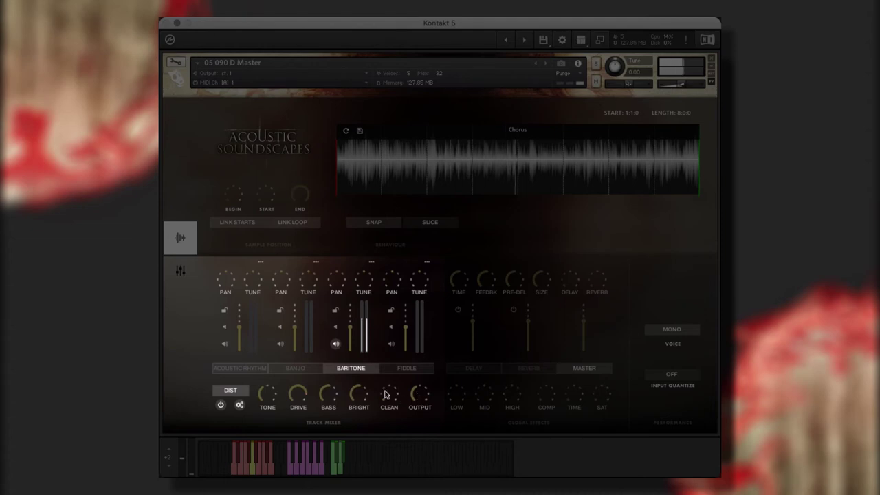
drag(302, 394, 298, 412)
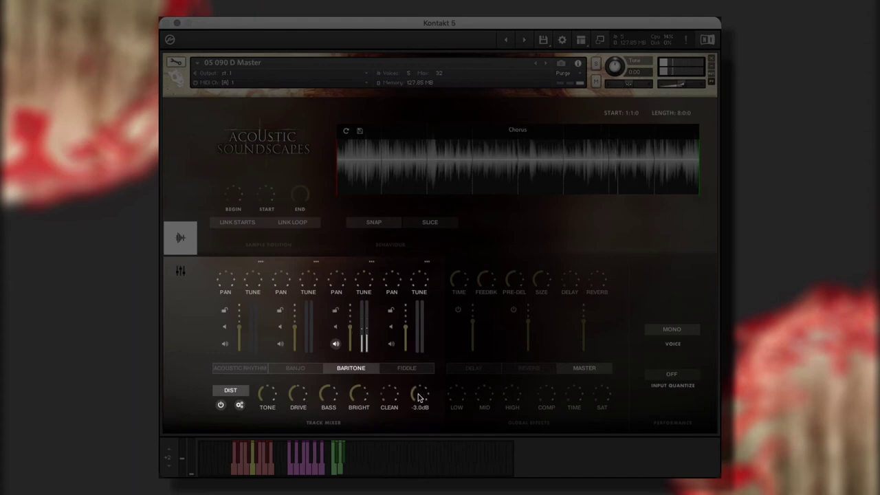
click(239, 405)
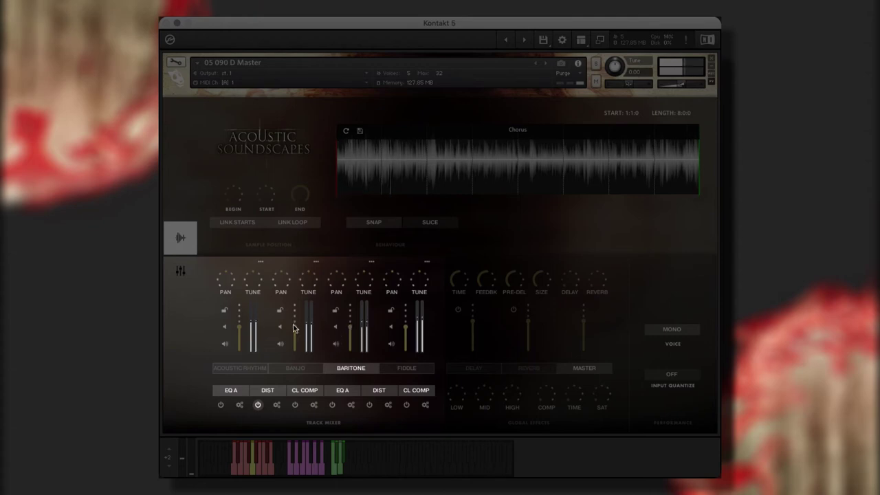
Nudge the Acoustic Rhythm volume fader up and pan the Fiddle track to 2 R
drag(238, 333, 238, 329)
drag(389, 280, 389, 278)
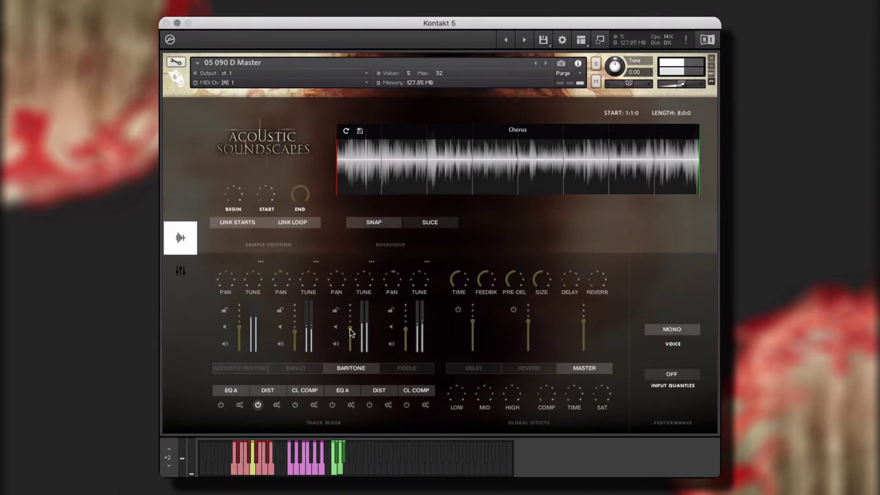
On the mixer page, lower the left arc macro and adjust TAPE SAT, then return to the waveform
click(183, 270)
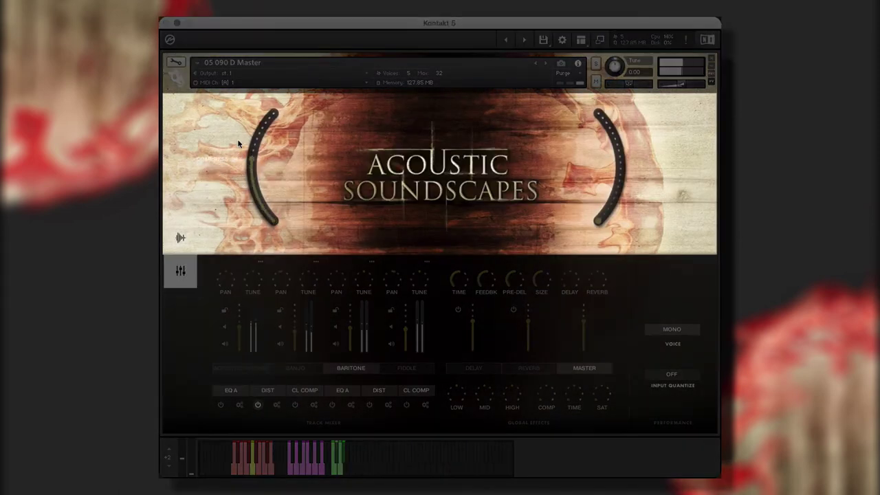
drag(239, 143, 241, 190)
drag(615, 192, 616, 184)
click(180, 239)
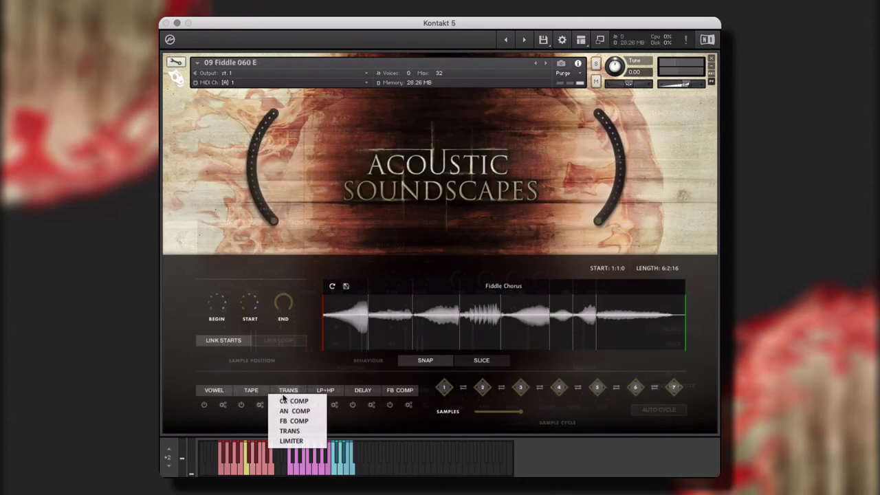
Put CHORUS in the fourth effect slot and trim the region to start 2:3:15, length 3:1:11
click(283, 400)
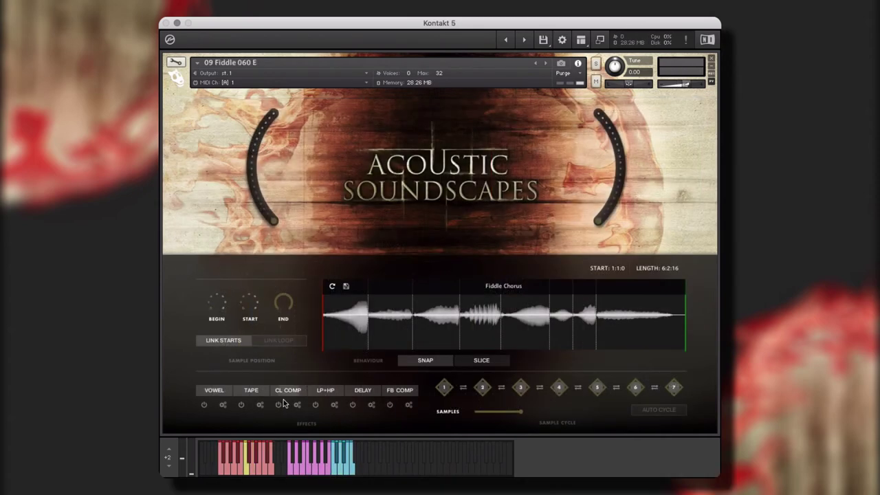
click(321, 390)
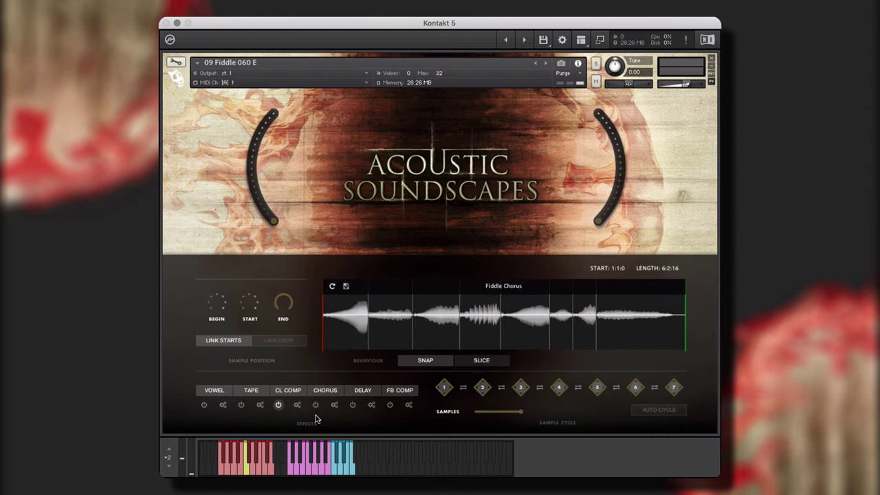
drag(223, 306, 222, 290)
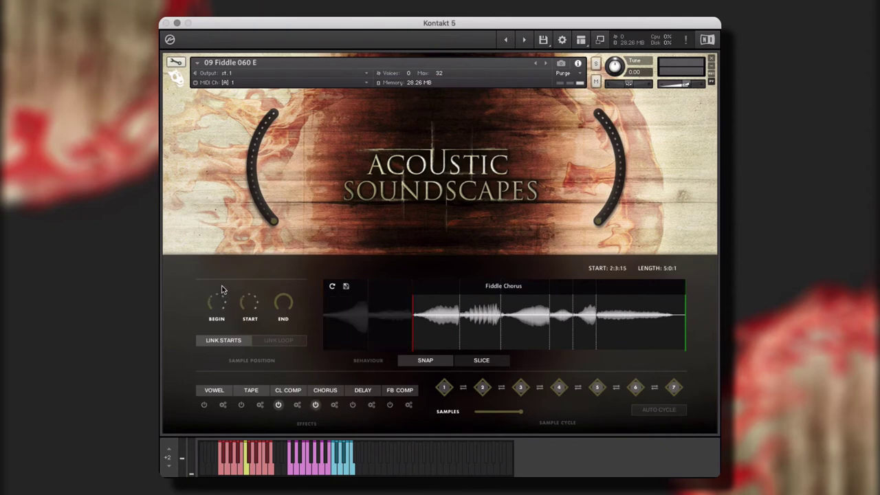
drag(286, 304, 283, 320)
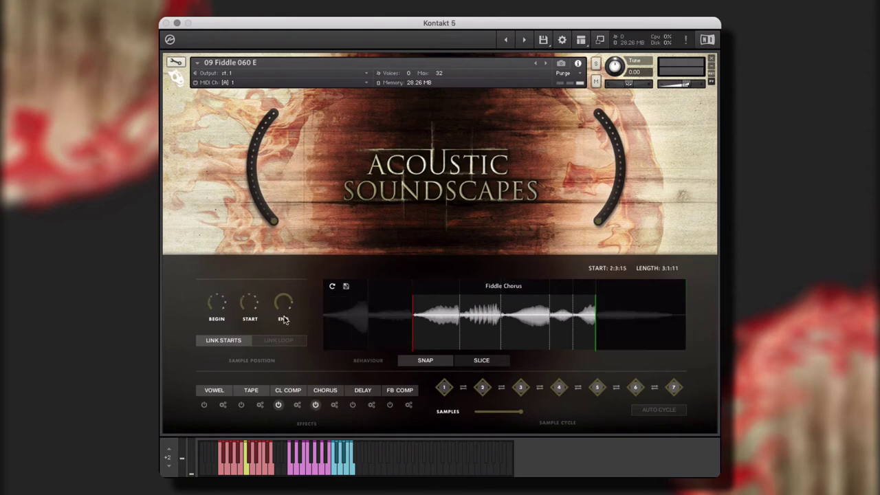
Save the trimmed region to Slot 2 and auto-cycle only four samples
click(343, 286)
click(352, 317)
click(642, 412)
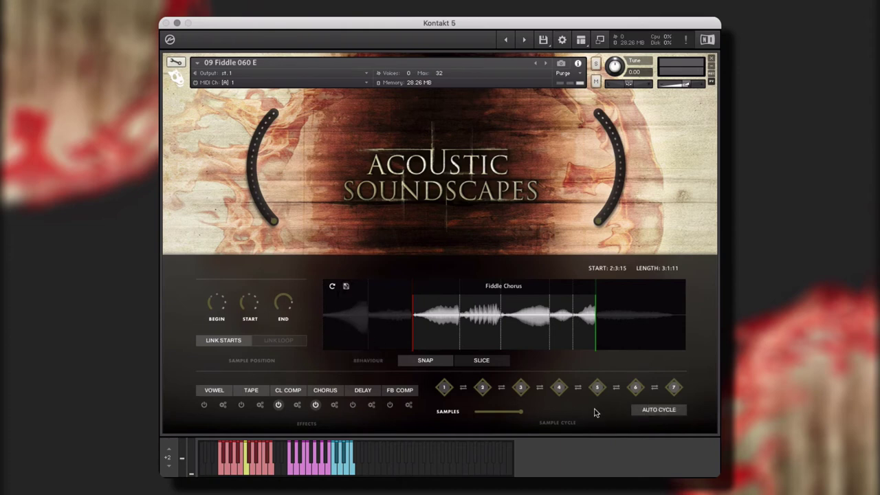
drag(521, 413, 491, 413)
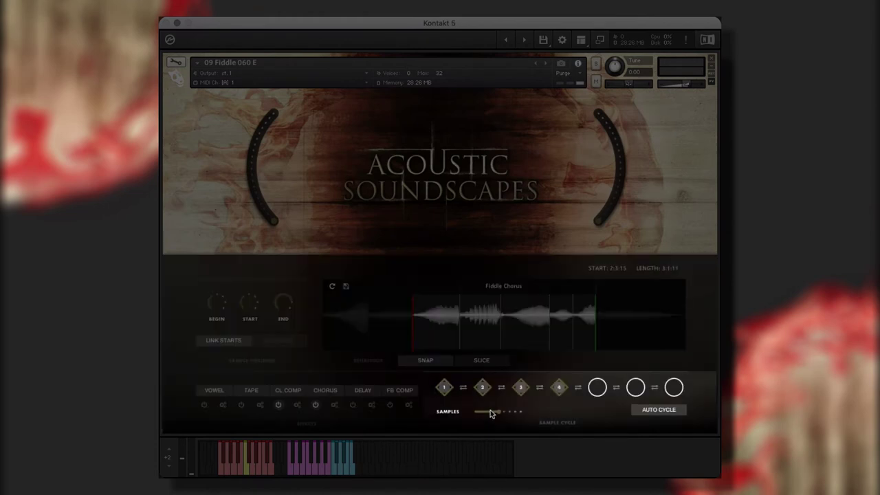
Toggle AUTO CYCLE off and on so all seven Fiddle samples cycle again
click(649, 411)
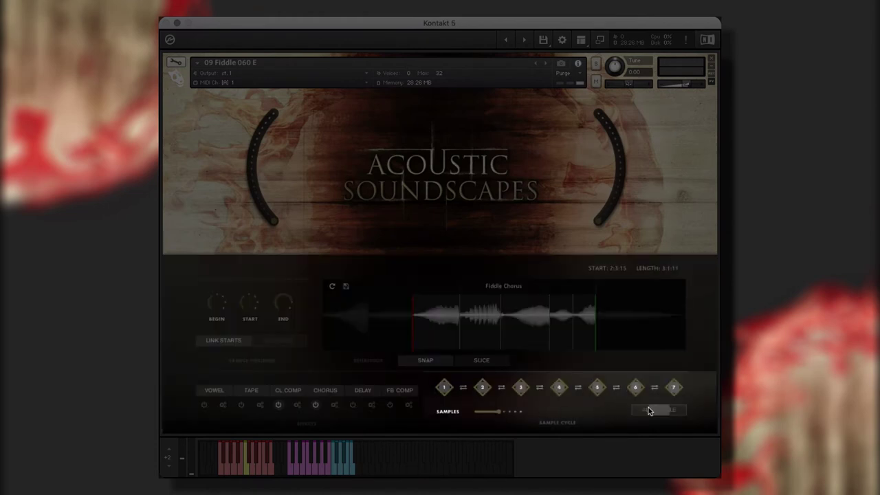
click(650, 410)
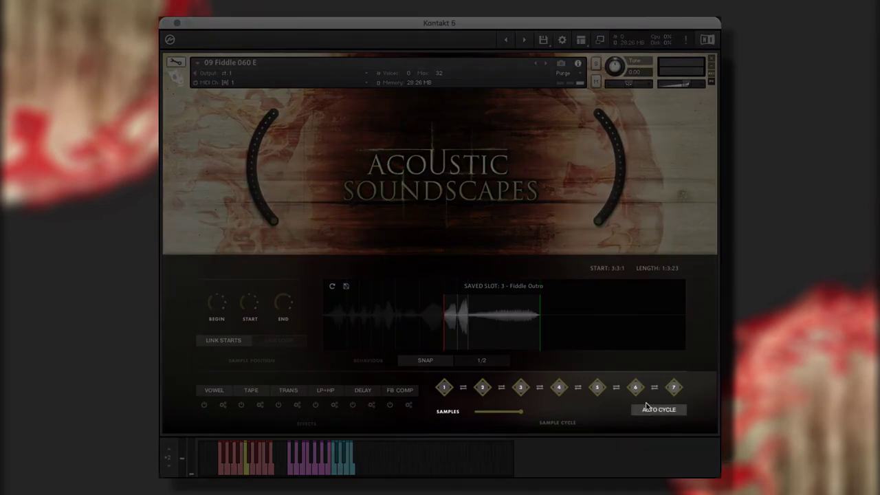
Drag the SAMPLES slider down so the Fiddle cycles only three samples
drag(523, 412, 478, 413)
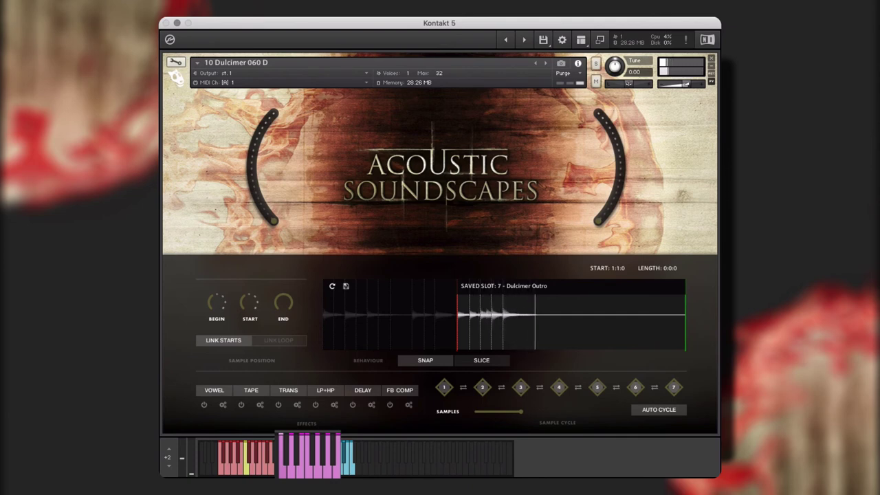
Toggle Dulcimer auto cycle, enable LP+HP, swap VOWEL for HP, and pitch slice 2 to -3
click(652, 409)
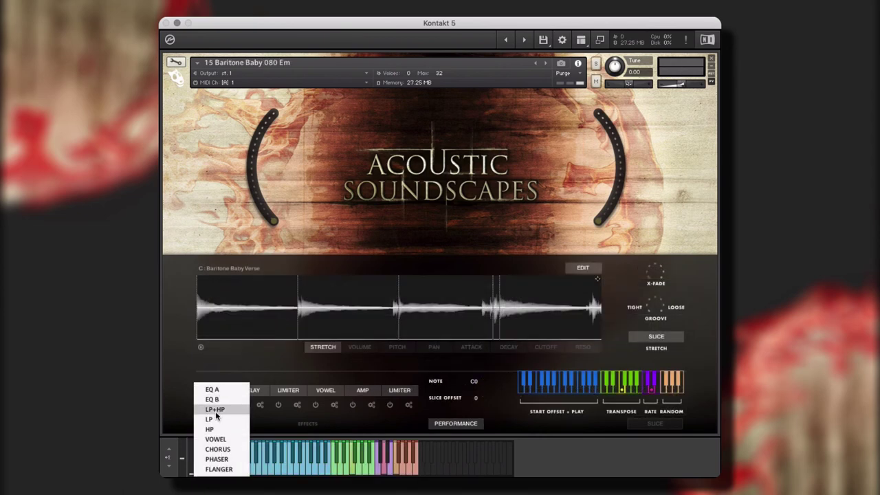
click(215, 412)
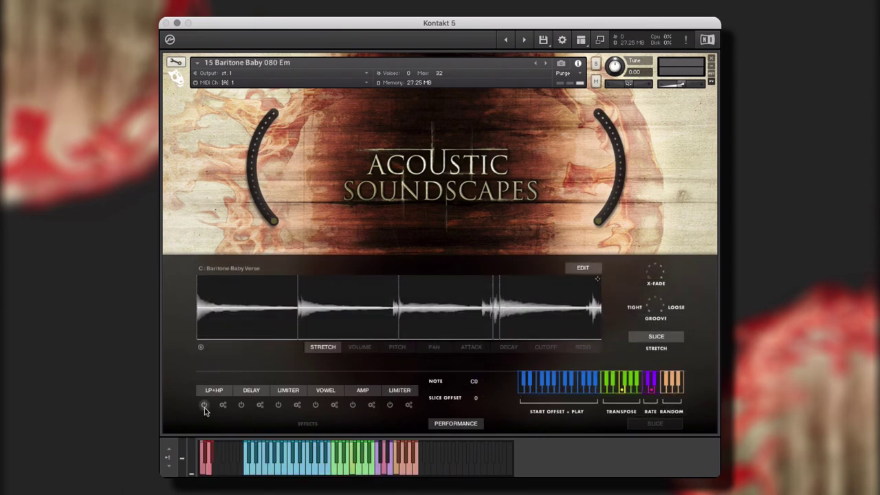
click(319, 395)
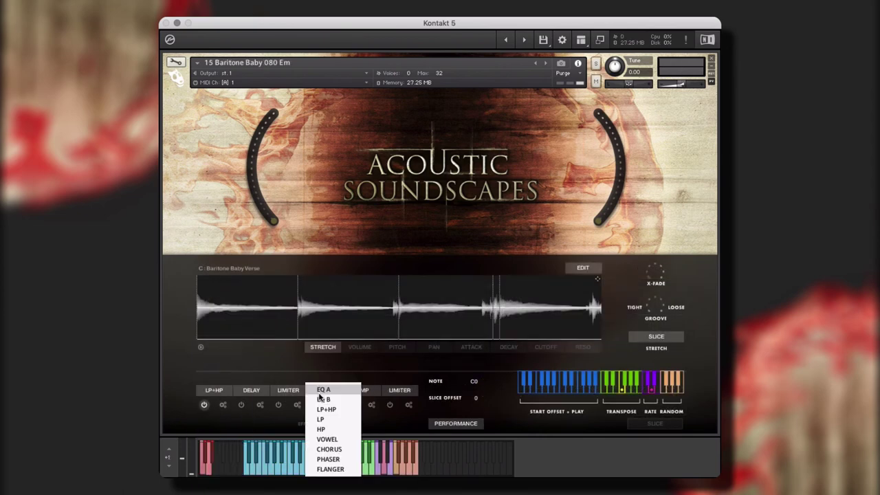
click(321, 431)
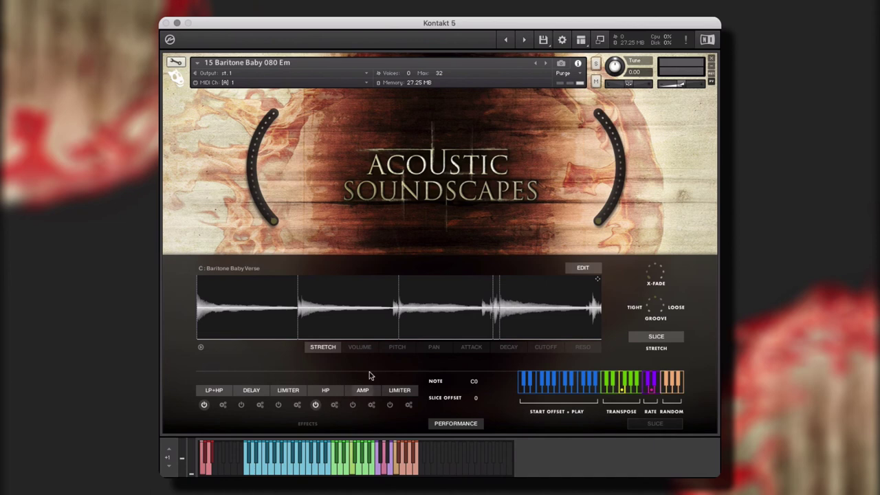
click(396, 347)
mouse_move(375, 315)
mouse_down()
mouse_move(383, 328)
mouse_move(424, 302)
mouse_up()
Raise slice 3's pitch and add attack to slices 3, 4 and 1
drag(509, 311, 511, 321)
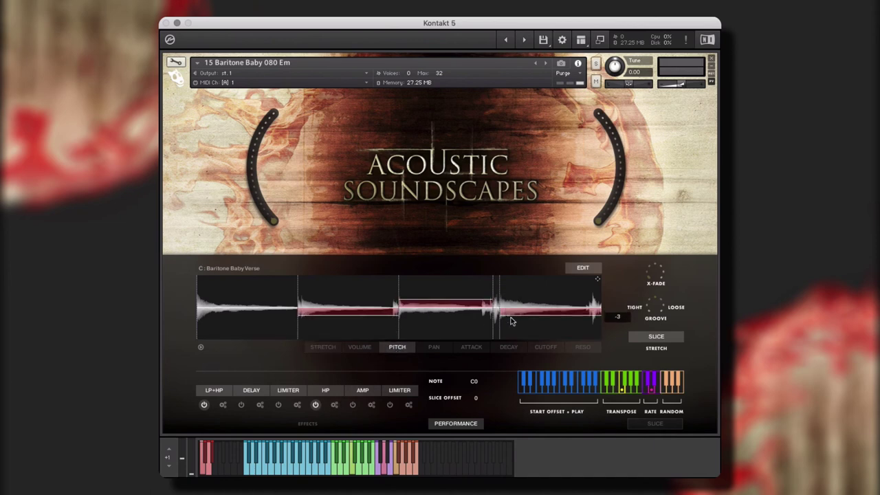
click(471, 347)
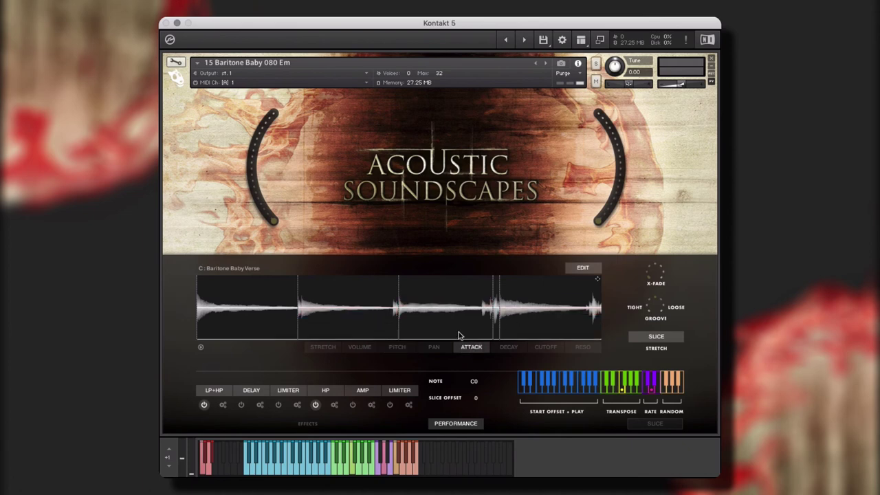
drag(459, 336, 460, 326)
drag(533, 319, 538, 298)
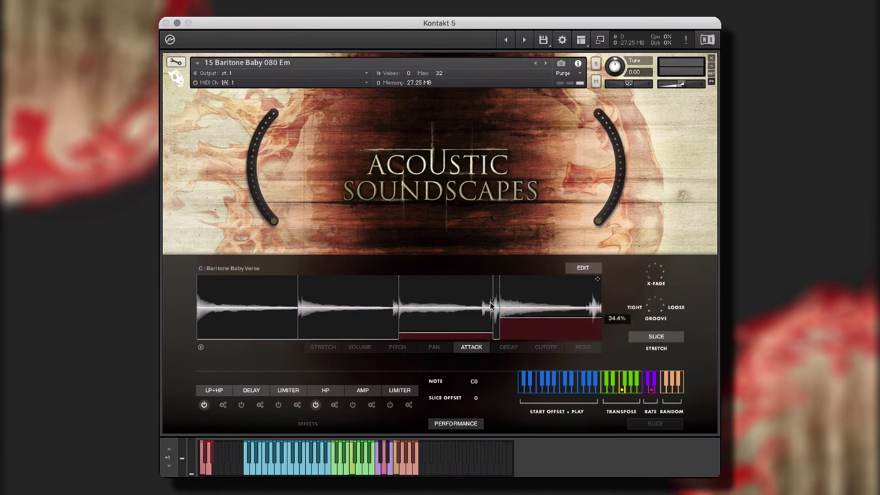
drag(281, 313, 281, 304)
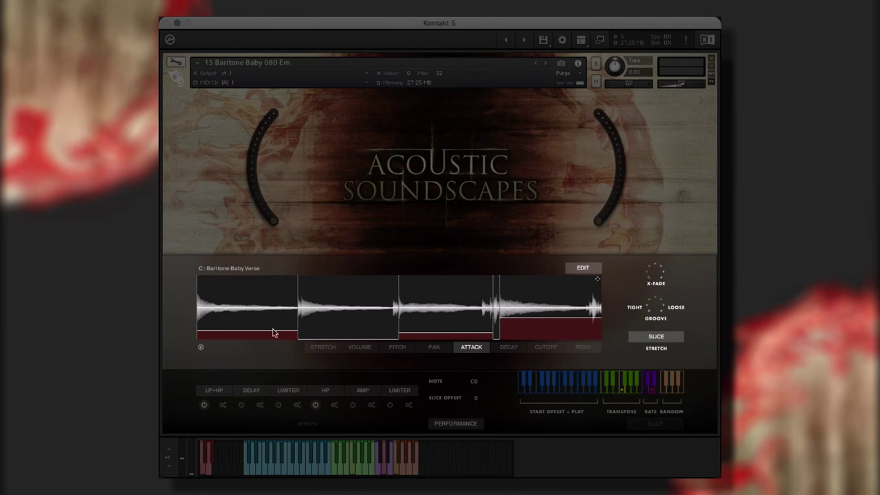
Review the stretch, volume, pitch, pan, attack, decay, cutoff and resonance slice values
click(323, 347)
click(360, 347)
click(397, 347)
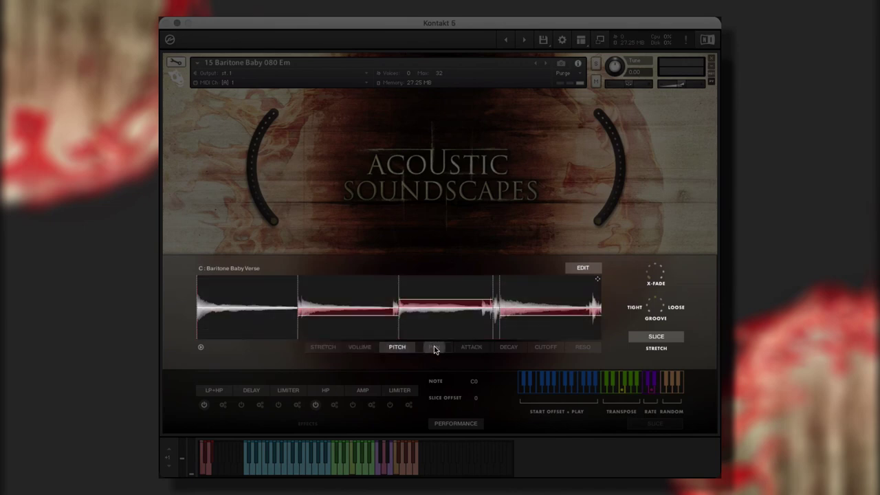
click(434, 347)
click(472, 347)
click(509, 348)
click(546, 347)
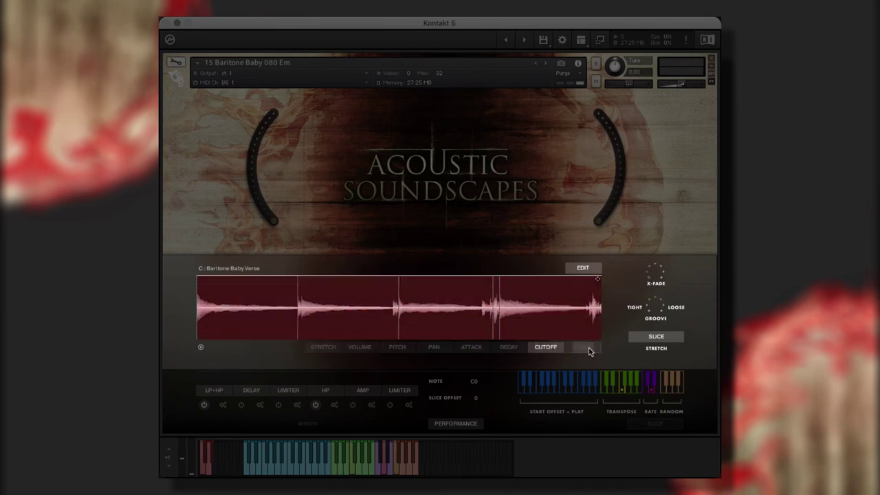
click(583, 347)
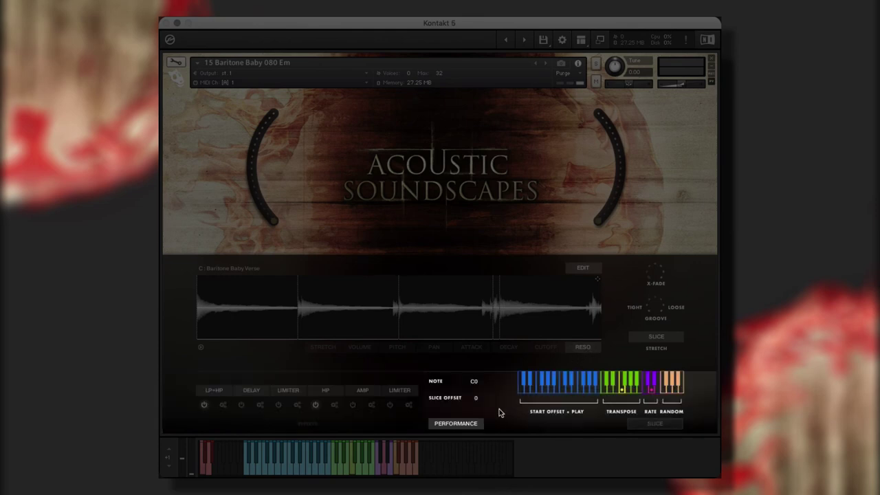
View the Slice playing-mode options, then return to the Performance settings
click(638, 424)
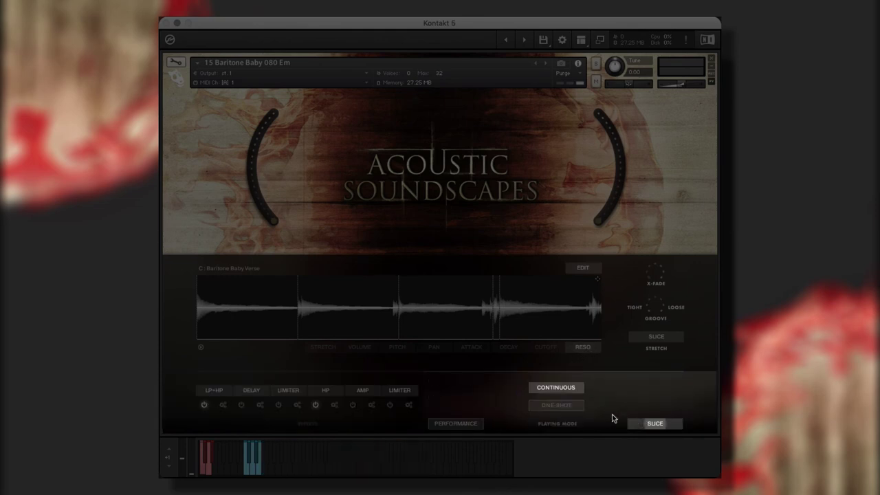
click(456, 423)
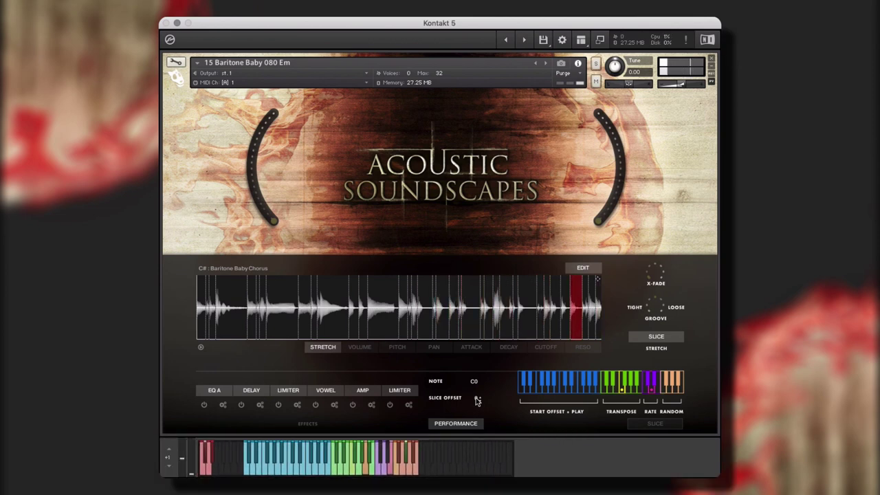
Replace the delay effect with TAPE and the final limiter with CL COMP
click(260, 391)
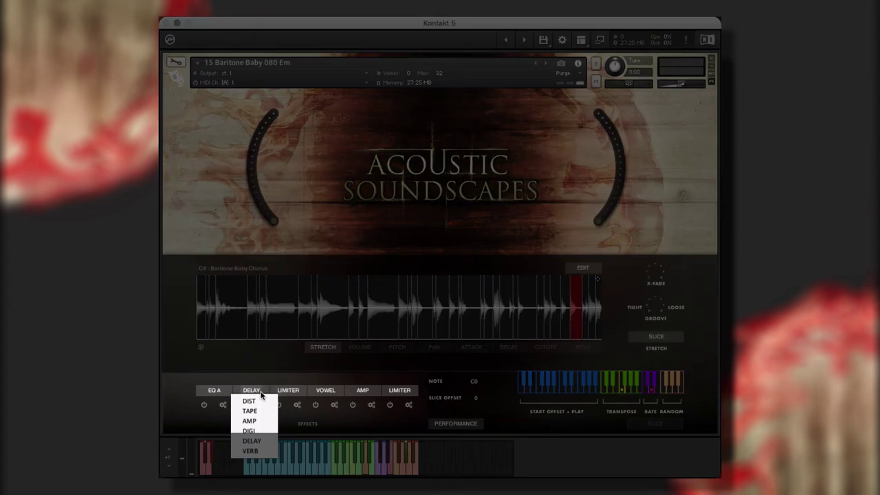
click(242, 409)
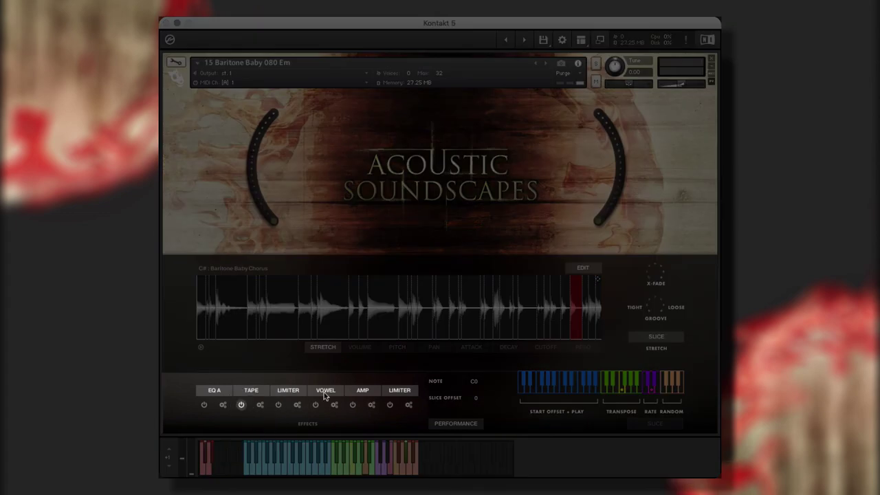
click(399, 391)
click(389, 405)
Pitch several Chorus slices up and down, then review the decay and cutoff values
click(398, 347)
click(383, 303)
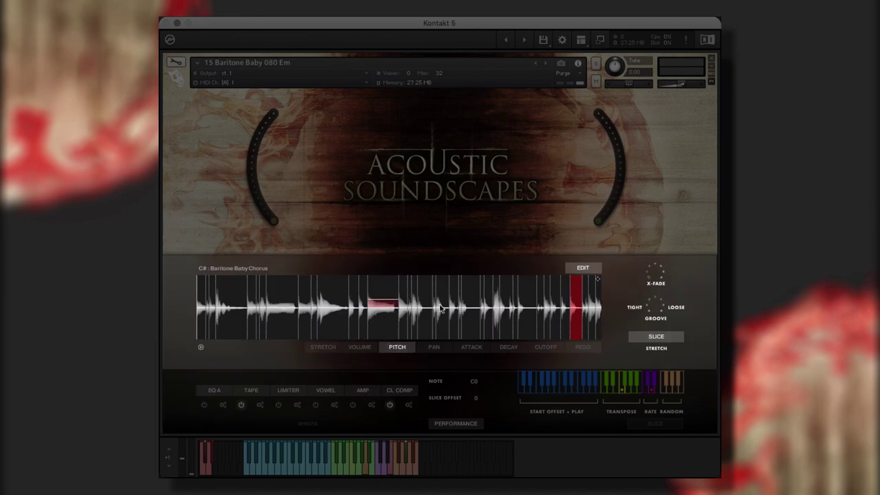
mouse_move(441, 309)
mouse_down()
mouse_move(443, 318)
mouse_move(484, 292)
mouse_up()
click(509, 347)
click(546, 347)
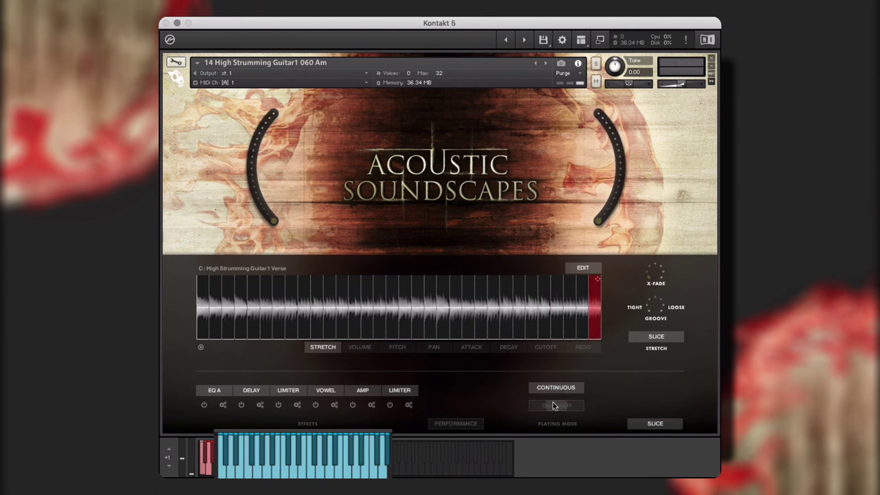
Switch the High Strumming Guitar1 Verse loop to One-Shot playing mode
click(555, 405)
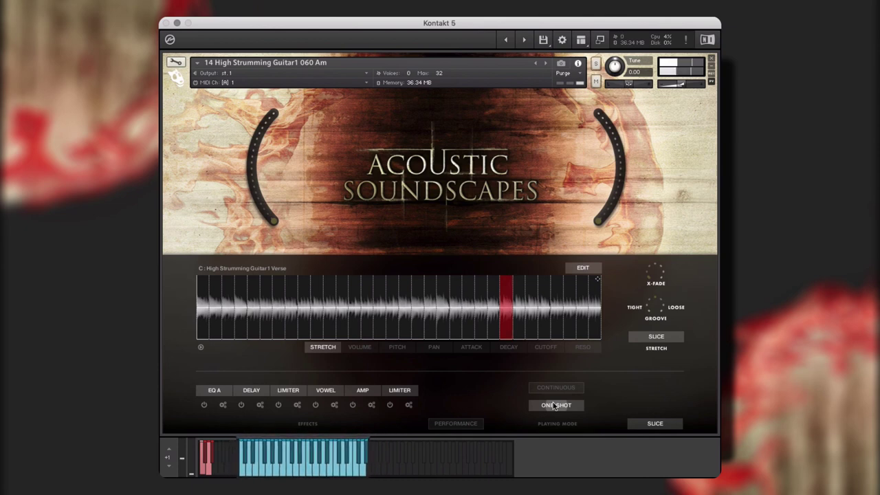
Return to Continuous playback and apply a Ramp Up pattern to the slice pitches
click(553, 390)
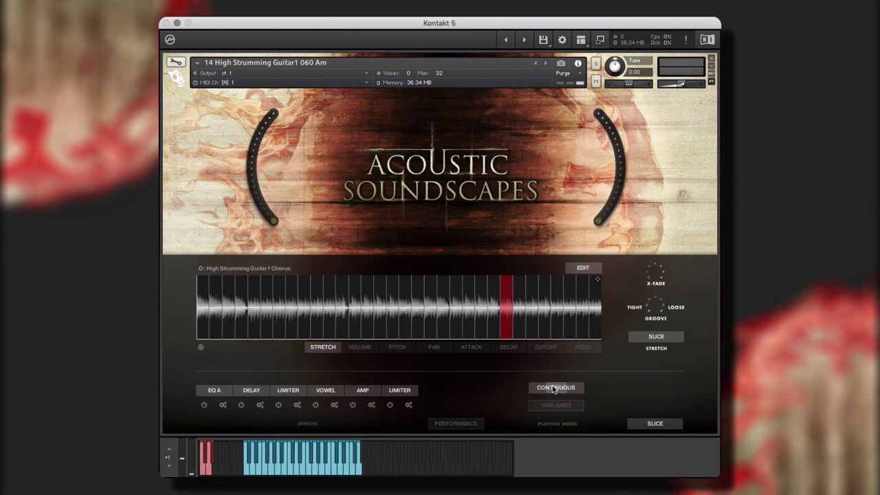
click(399, 347)
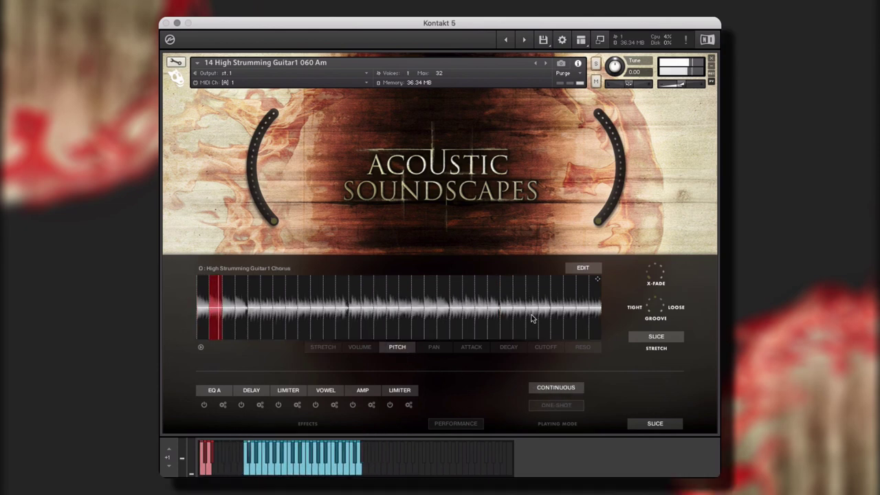
click(583, 268)
click(588, 308)
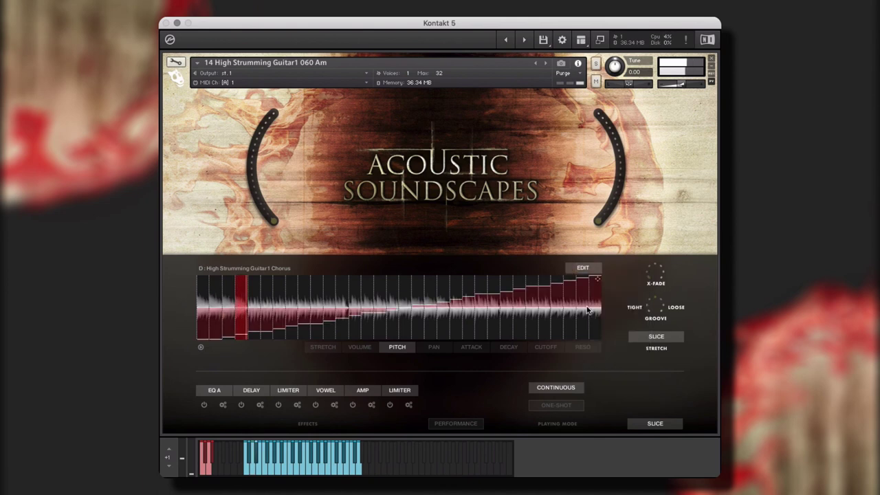
Reshape the slice pitches with a Sine pattern, then randomise all slice parameters
click(583, 268)
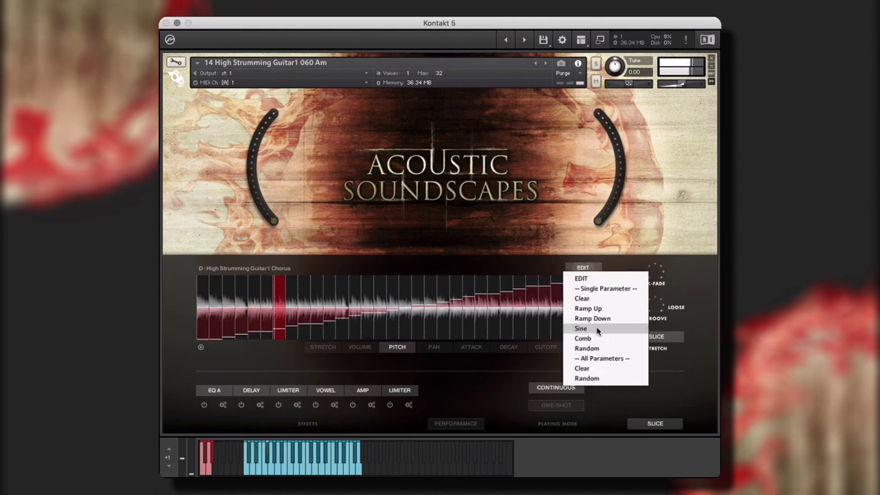
click(599, 329)
click(583, 267)
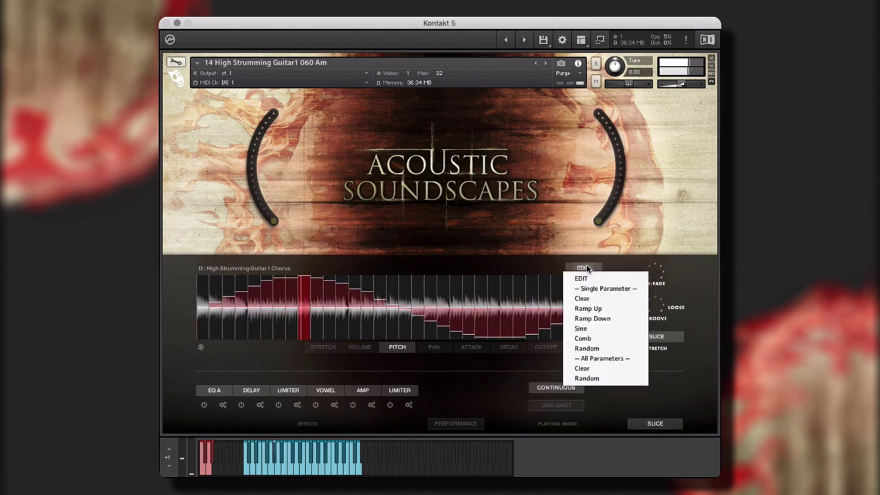
click(588, 378)
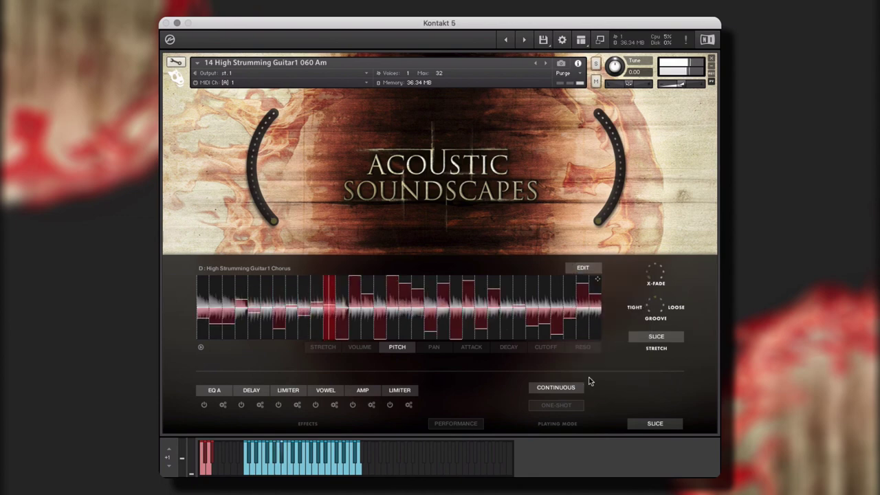